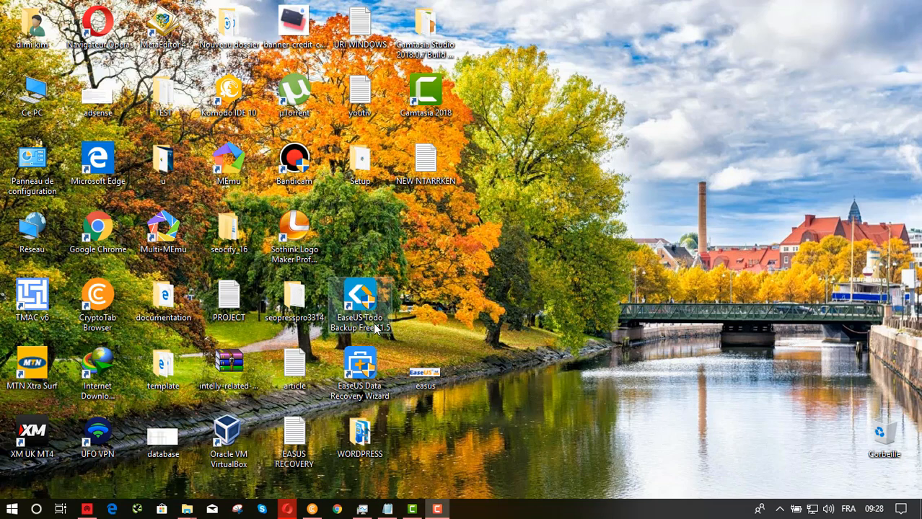
Launch EaseUS Todo Backup Free 11.5 and start setting up a system backup
double_click(374, 328)
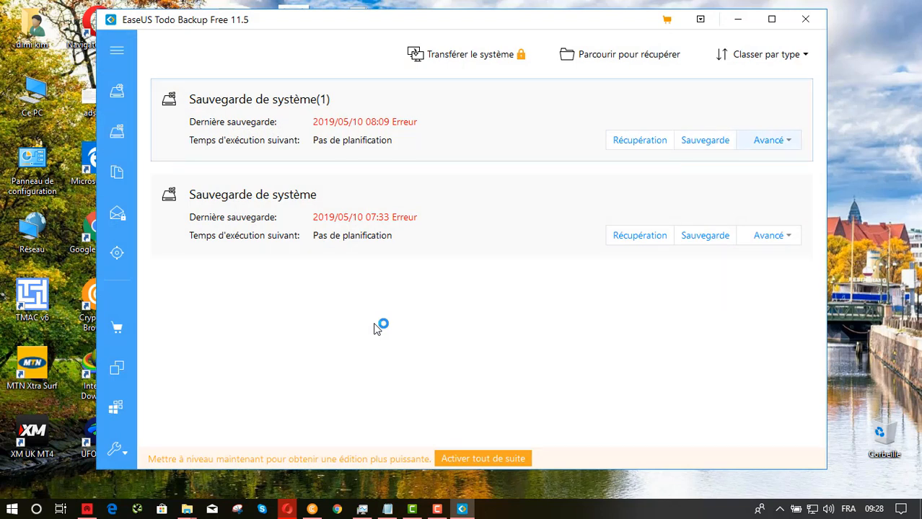
left_click(769, 140)
left_click(377, 330)
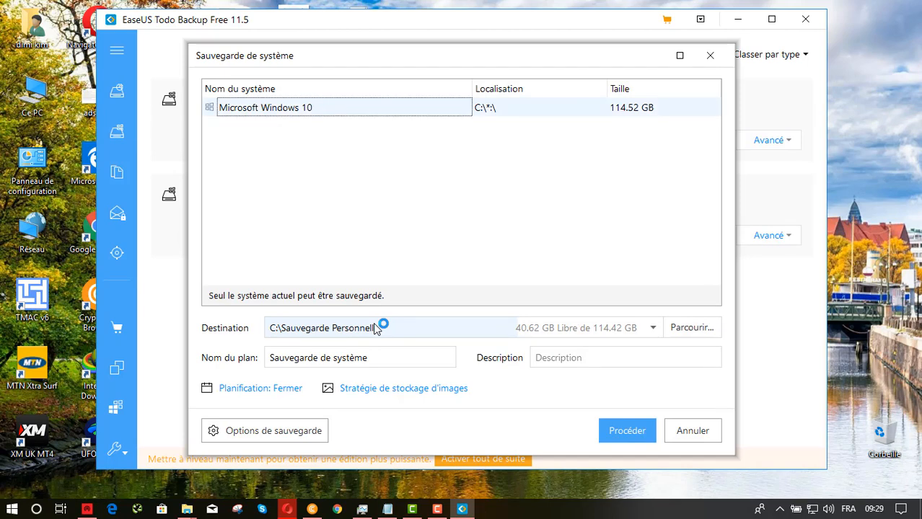
Browse for the backup destination and select the SAUVEGARDE PERSONELLE folder on drive E:
left_click(692, 327)
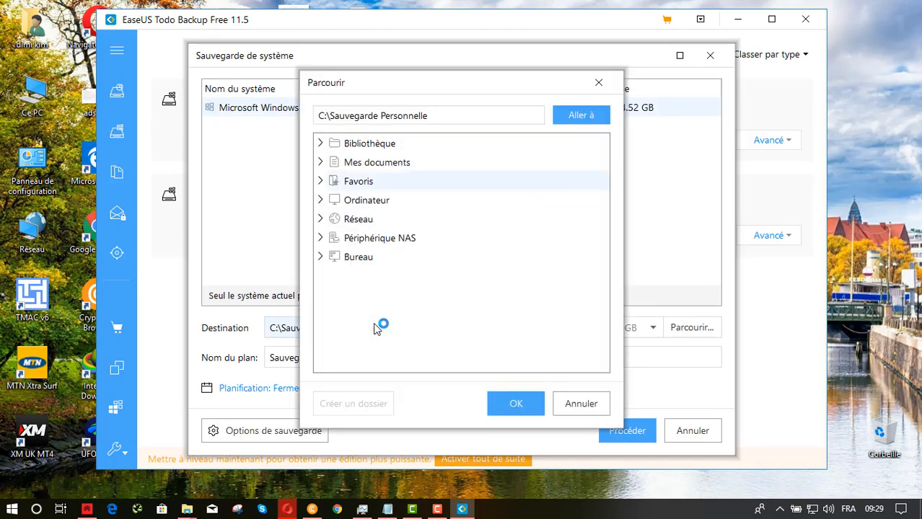
left_click(320, 200)
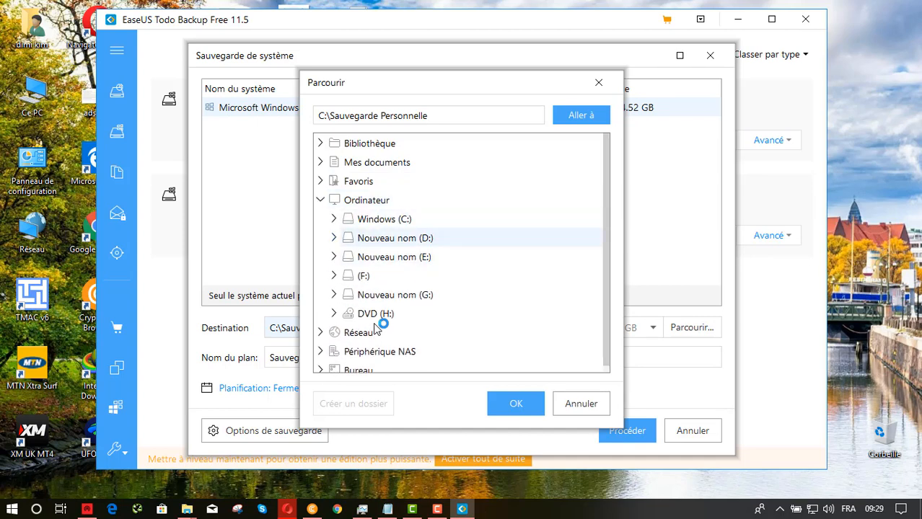
left_click(333, 257)
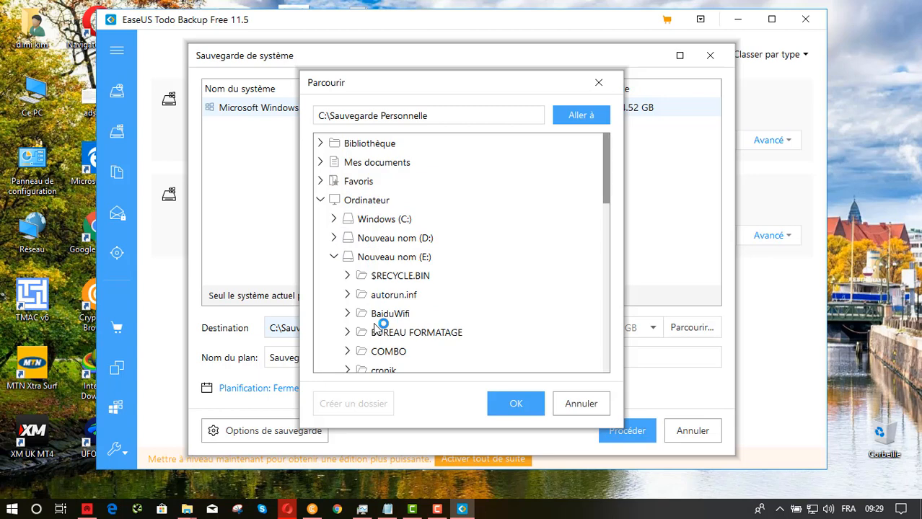
scroll(376, 326, "down", 10)
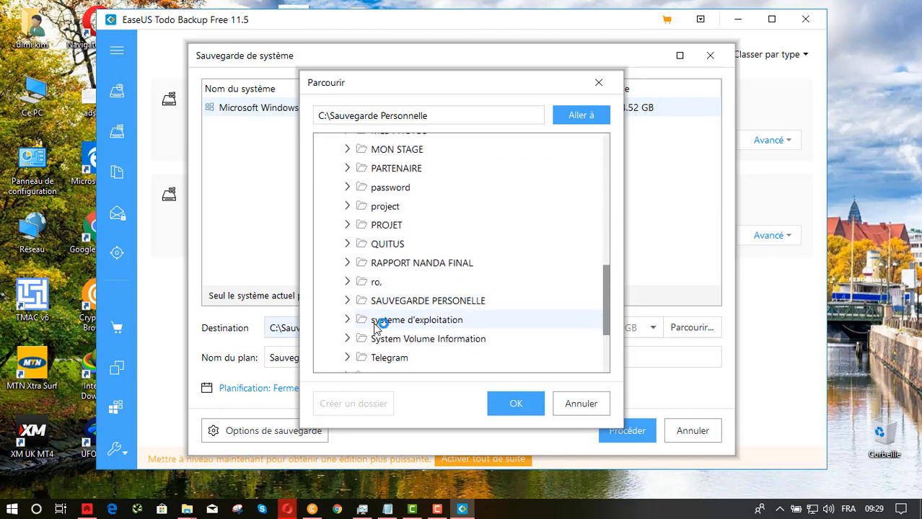
left_click(347, 299)
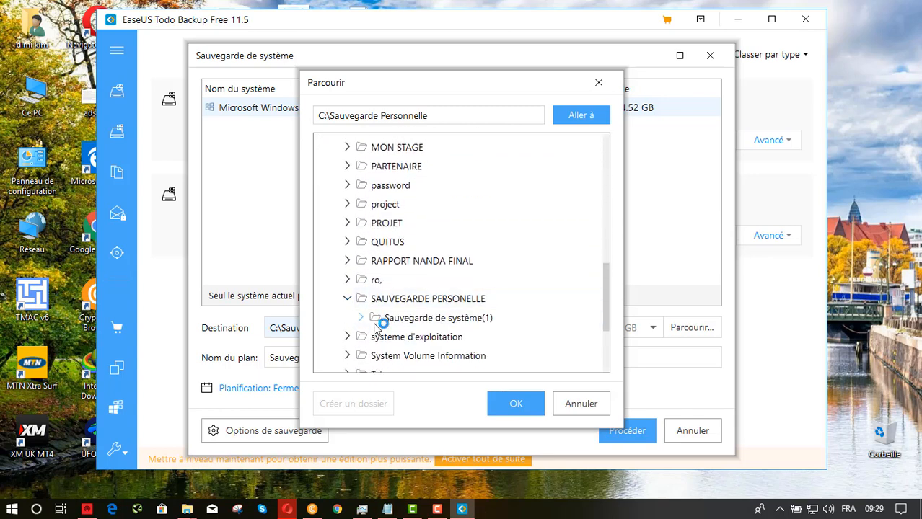
left_click(362, 318)
left_click(438, 318)
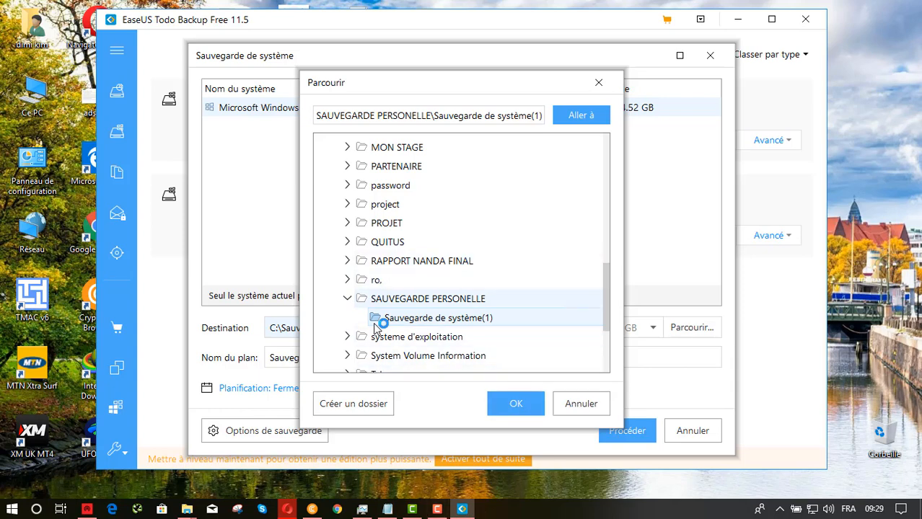
left_click(428, 298)
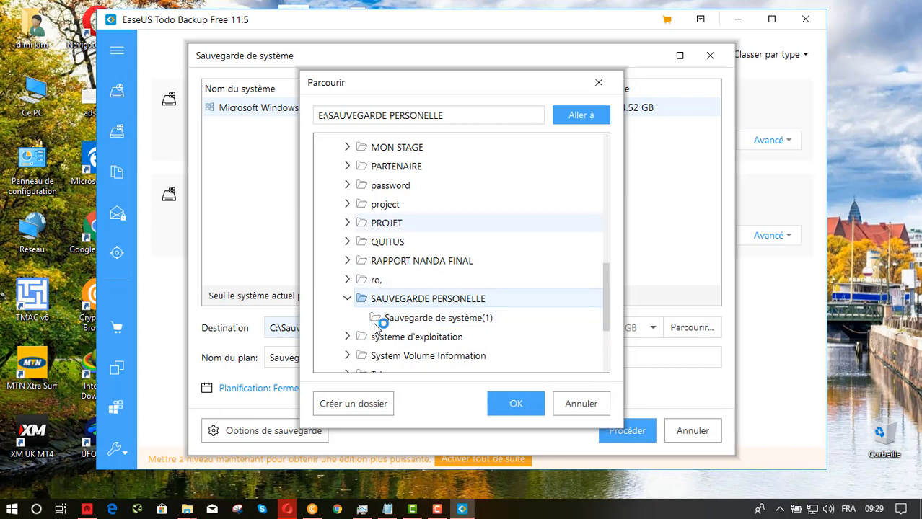
Create the folder E:\SAUVEGARDE PERSONELLEs as the destination and start the Microsoft Windows 10 system backup
type("s")
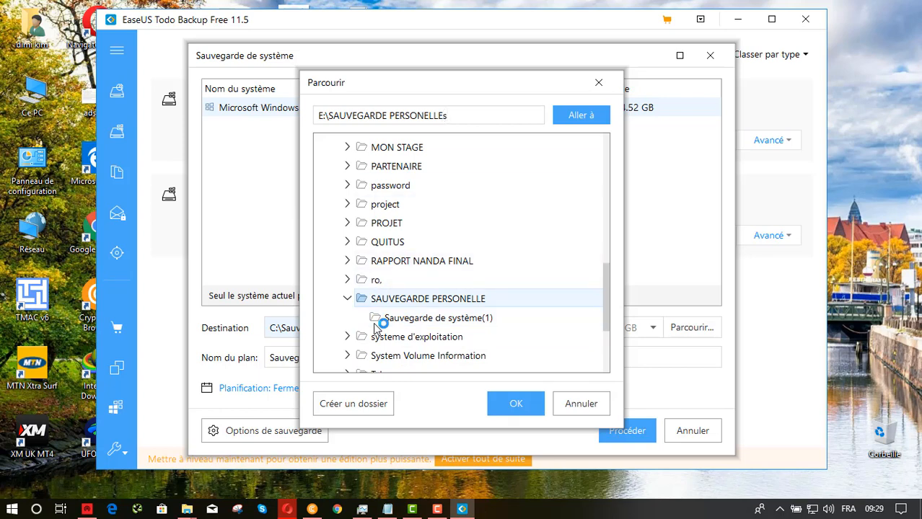
key("Return")
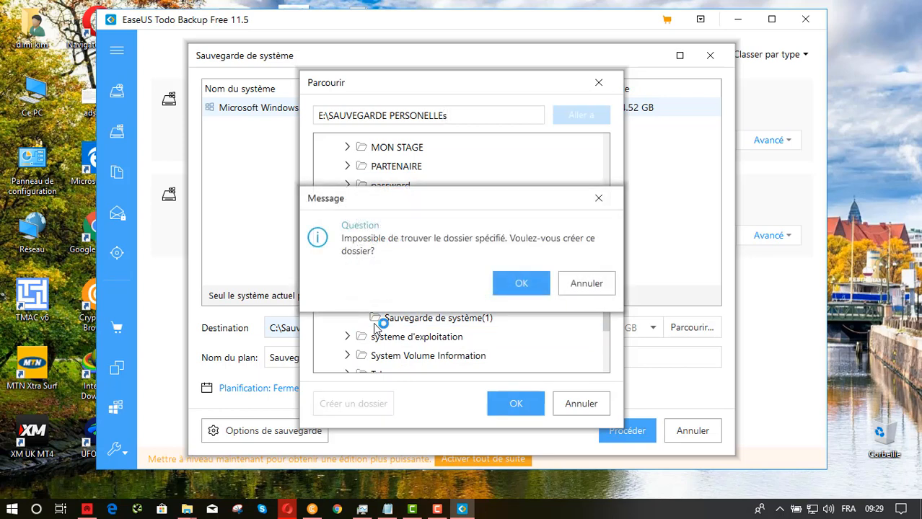
left_click(522, 284)
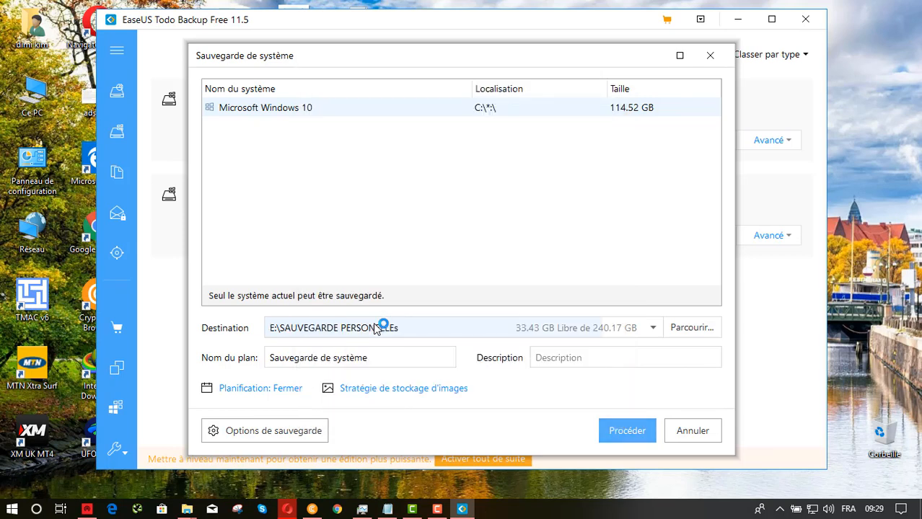
left_click(627, 431)
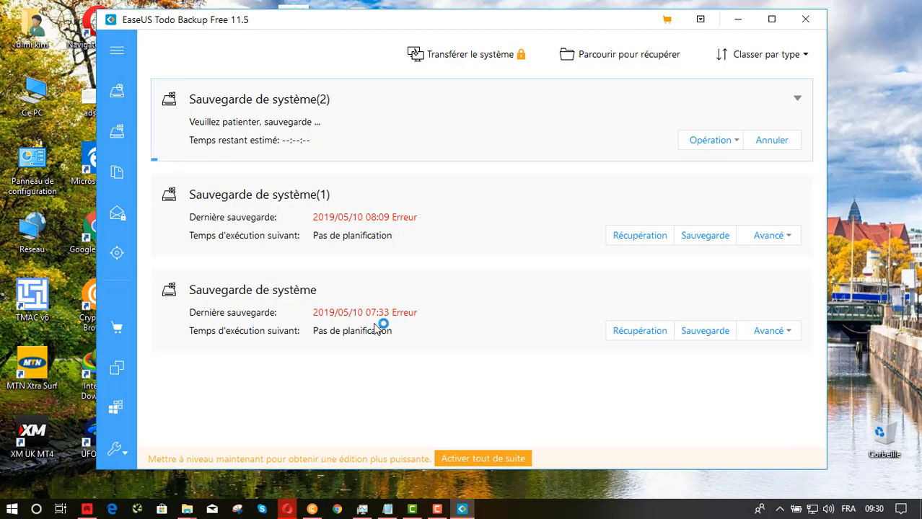
Check the used and free space of the Windows (C:) drive in File Explorer and return to EaseUS Todo Backup
double_click(32, 95)
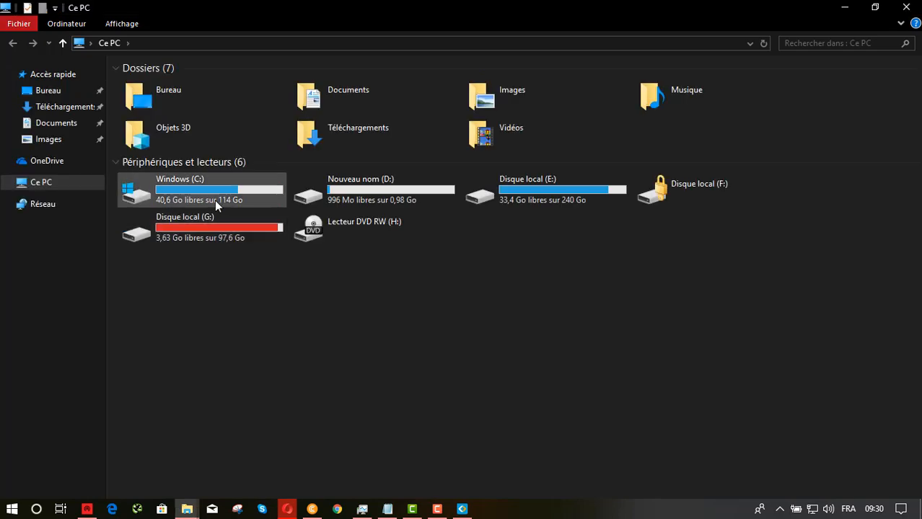
left_click(216, 201)
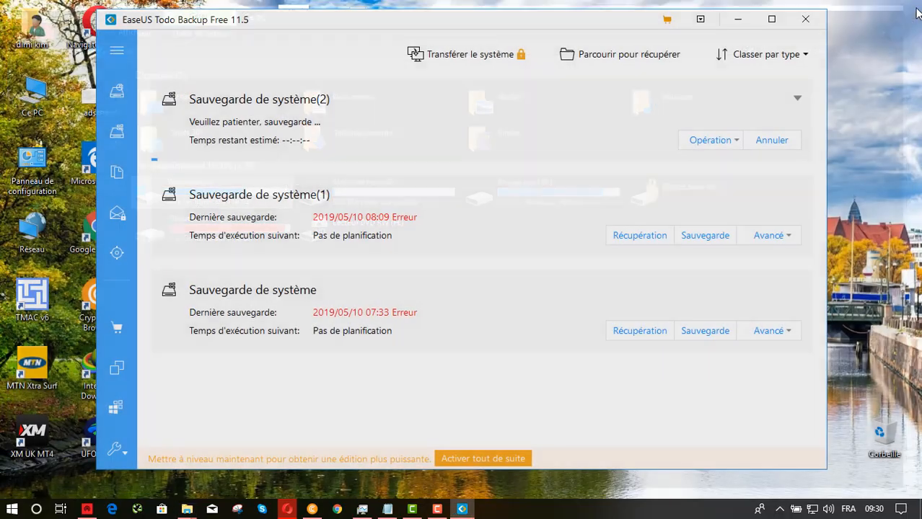
left_click(909, 8)
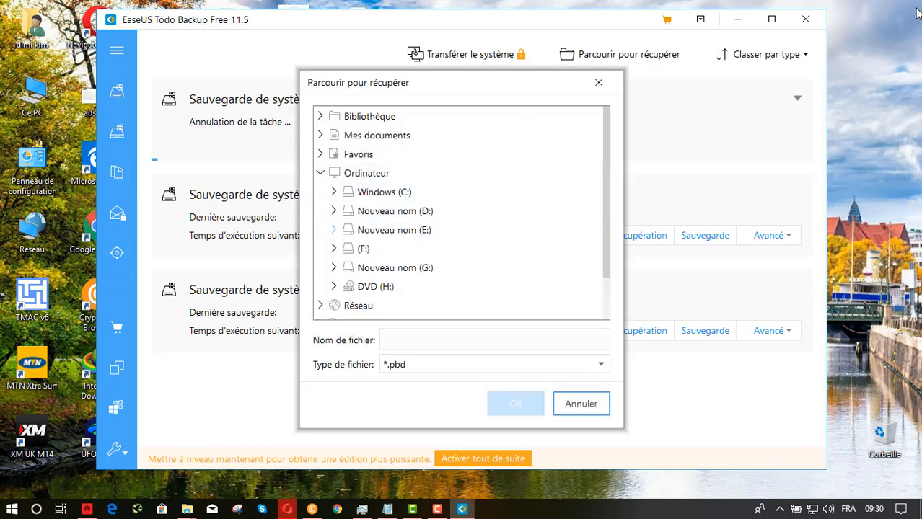
Open the image Sauvegarde de système(1)_20190510_Full_v1.pbd for recovery from Sauvegarde de système(1) inside SAUVEGARDE PERSONELLE on drive E:
key("Right")
key("Down")
key("Down")
key("Down")
key("Down")
key("Down")
key("Down")
key("Down")
key("Down")
key("Down")
key("Down")
key("Down")
key("Down")
key("Down")
key("Down")
key("Down")
key("Down")
key("Down")
key("Down")
key("Down")
key("Down")
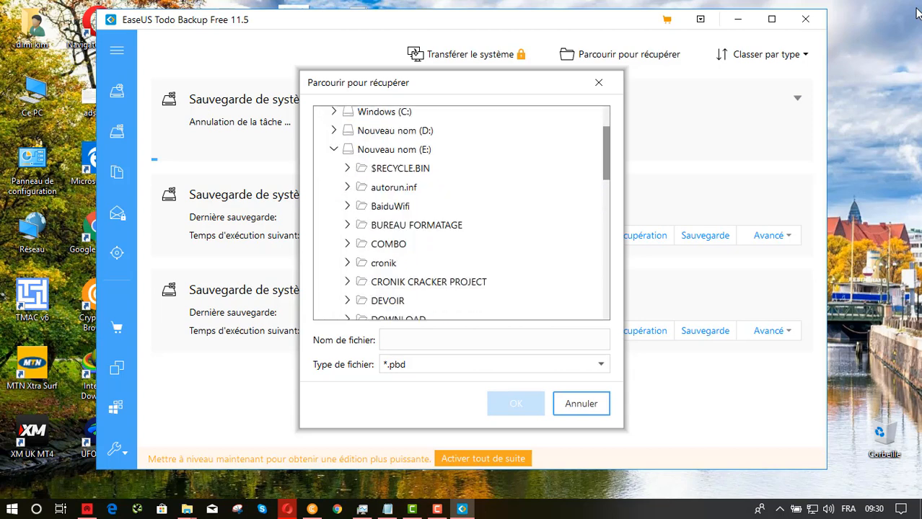
key("Down")
key("Down")
key("Down")
key("Down")
key("Down")
key("Down")
key("Down")
key("Down")
key("Down")
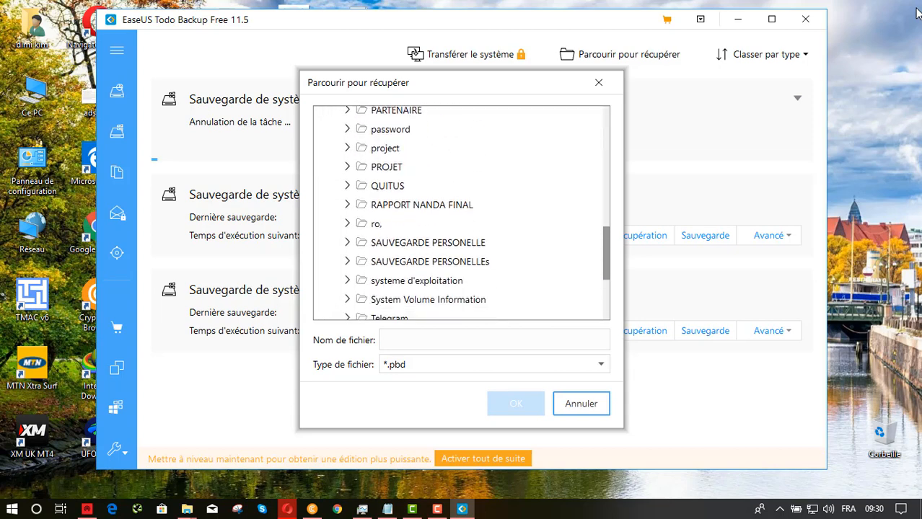
key("Right")
key("Down")
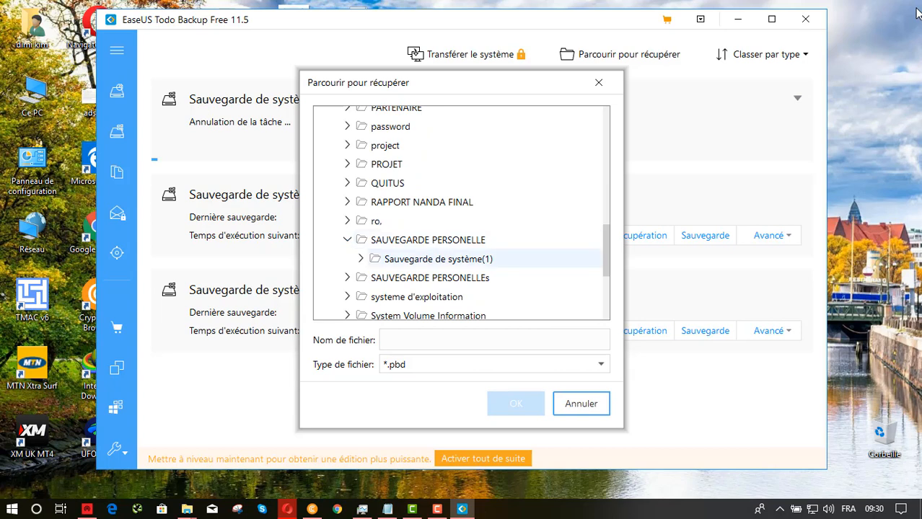
key("Right")
key("Down")
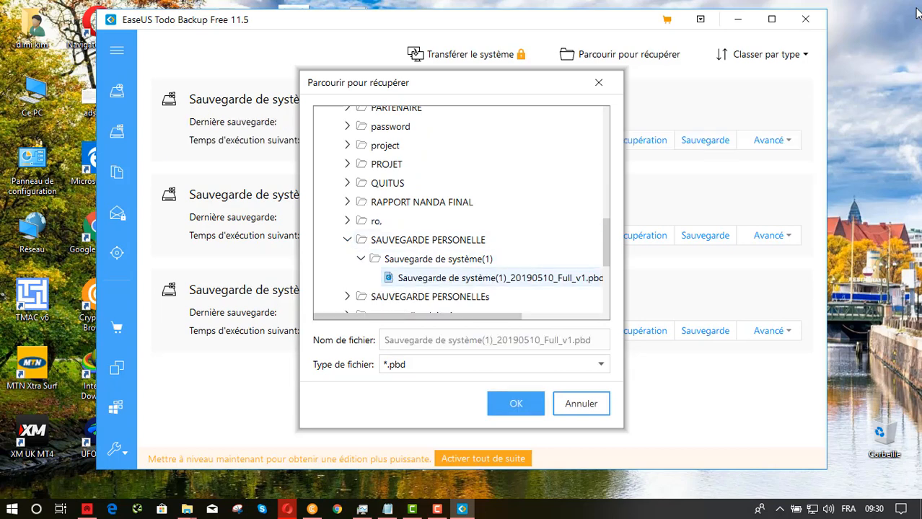
key("Return")
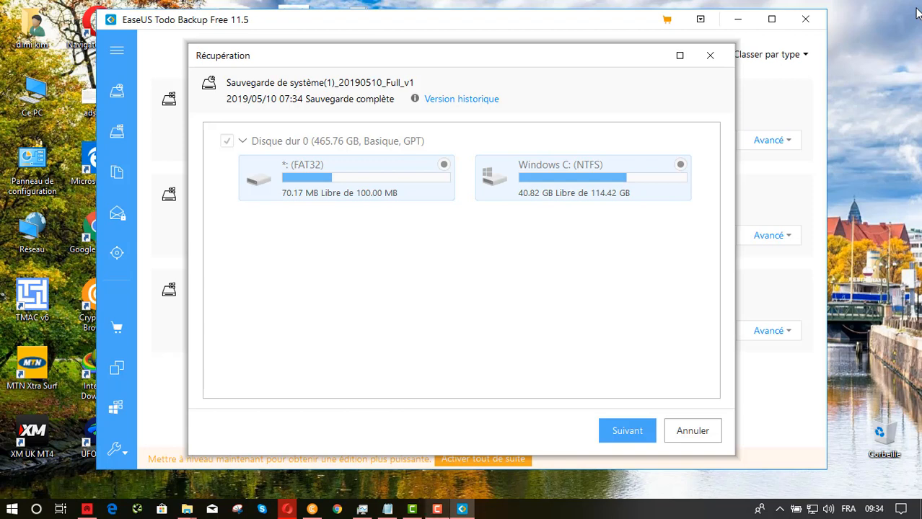
left_click(437, 510)
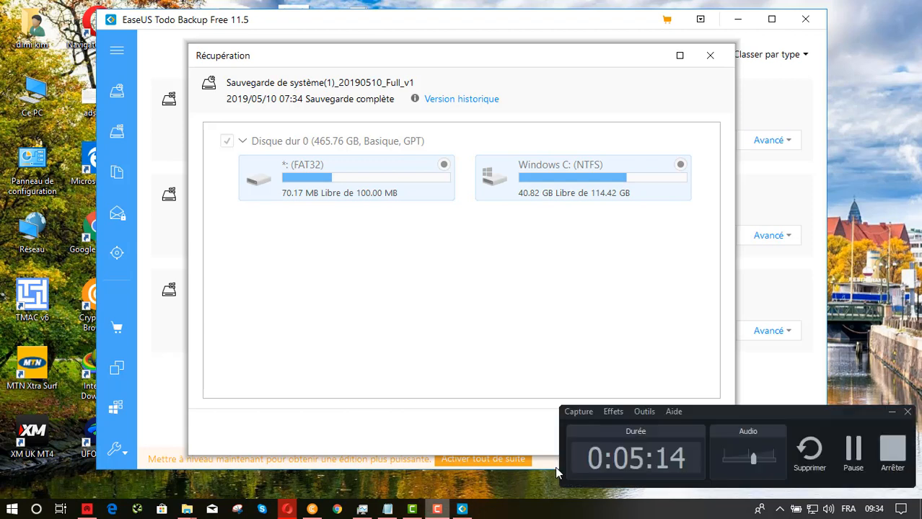
left_click(891, 450)
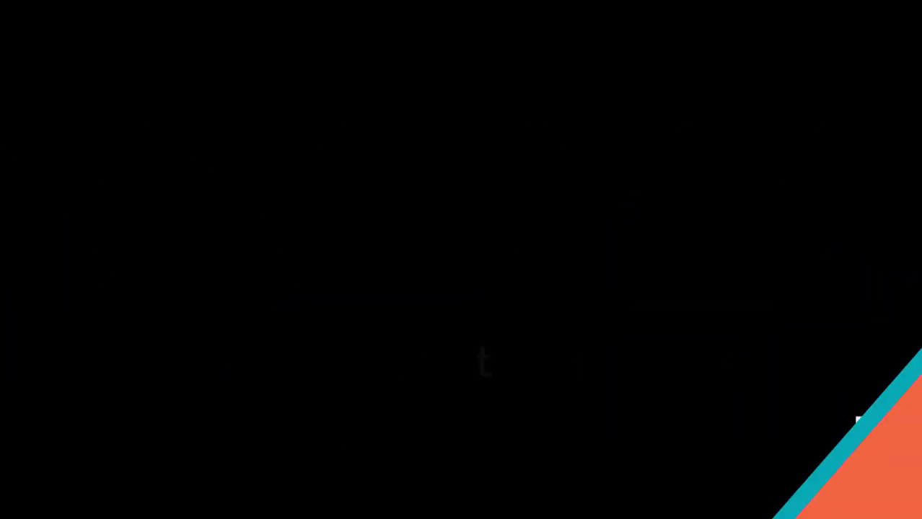